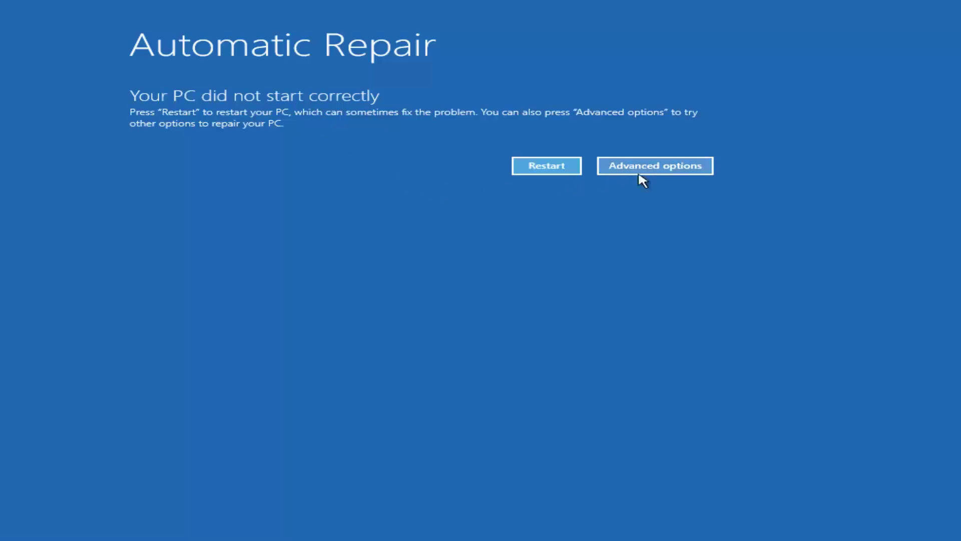
Open System Restore from the advanced troubleshooting options of Automatic Repair.
left_click(627, 162)
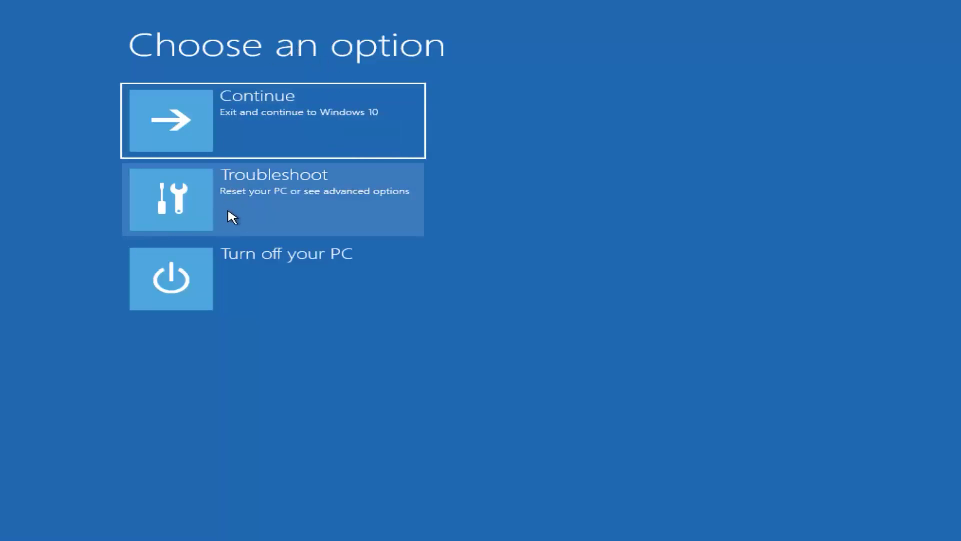
left_click(260, 201)
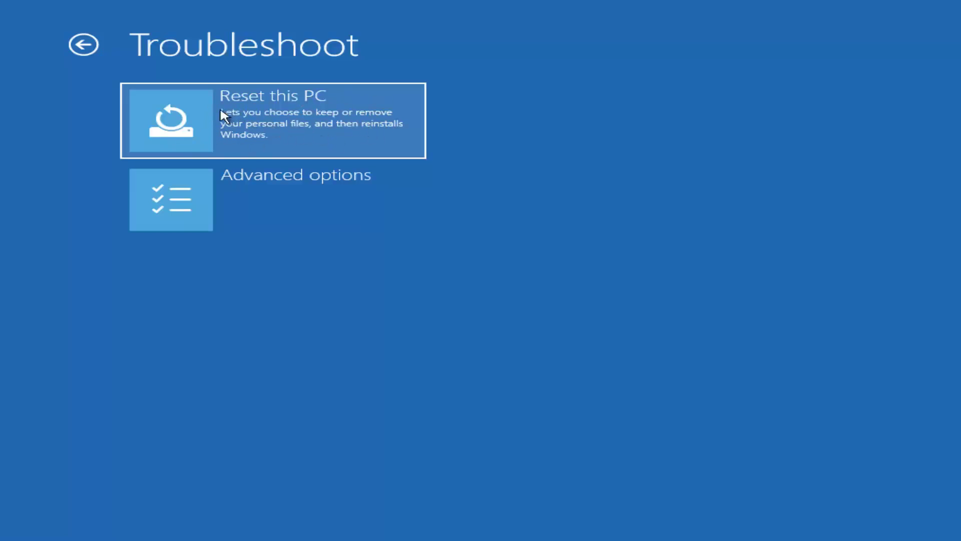
left_click(214, 206)
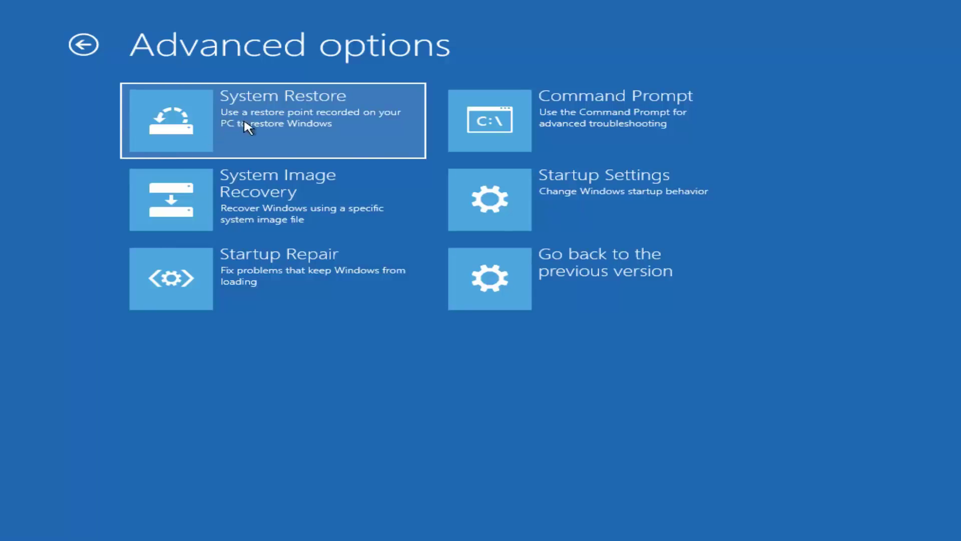
left_click(188, 126)
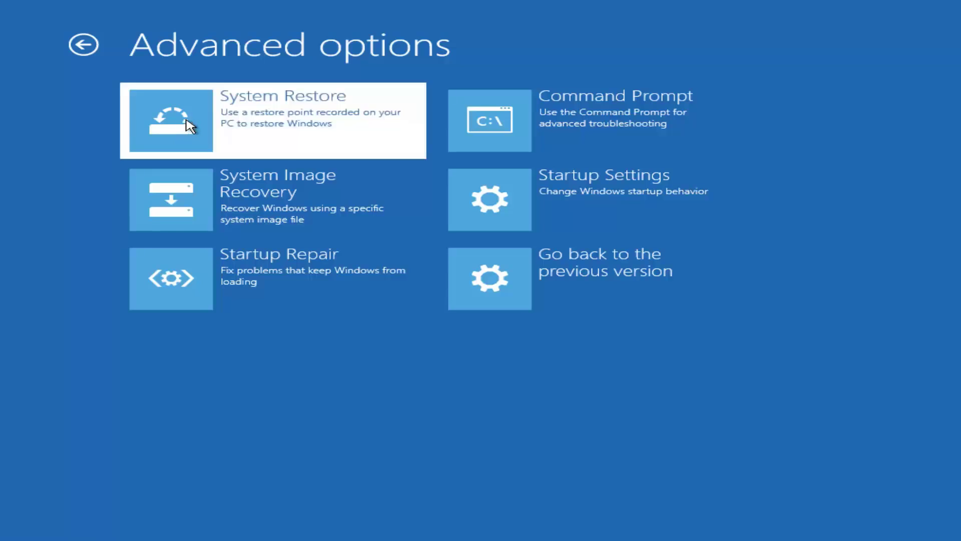
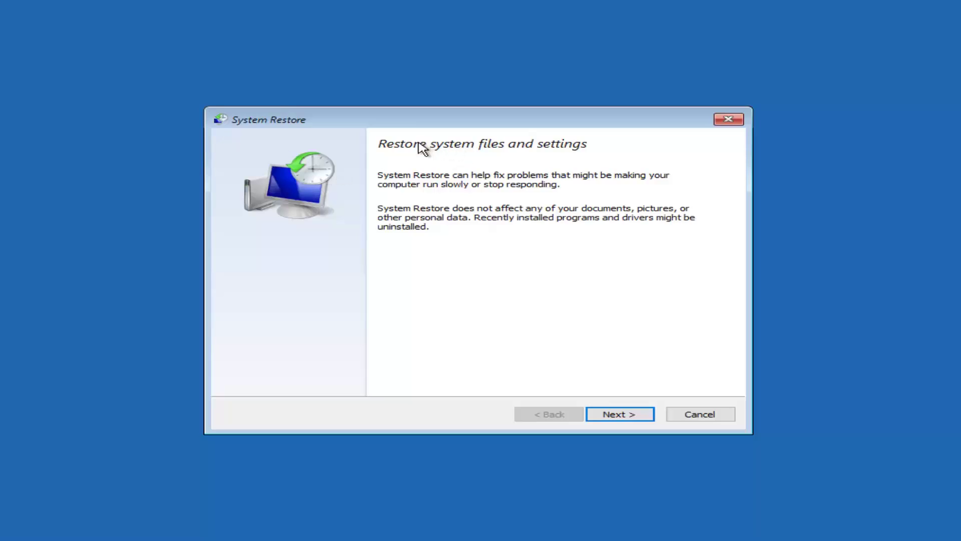
Restore the computer to the 10/28/2017 11:59:48 AM Restore Operation point, accepting that it cannot be interrupted, and restart the computer.
left_click(608, 418)
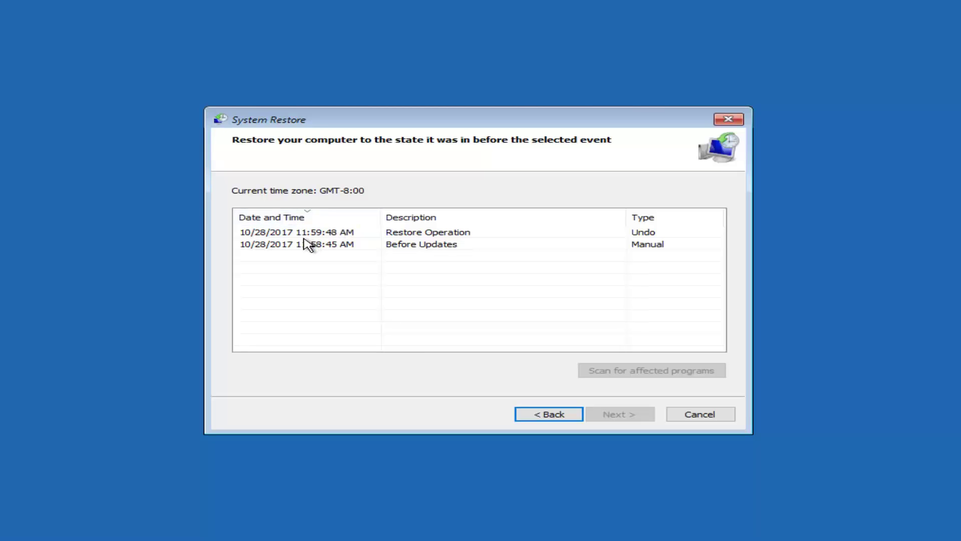
left_click(291, 232)
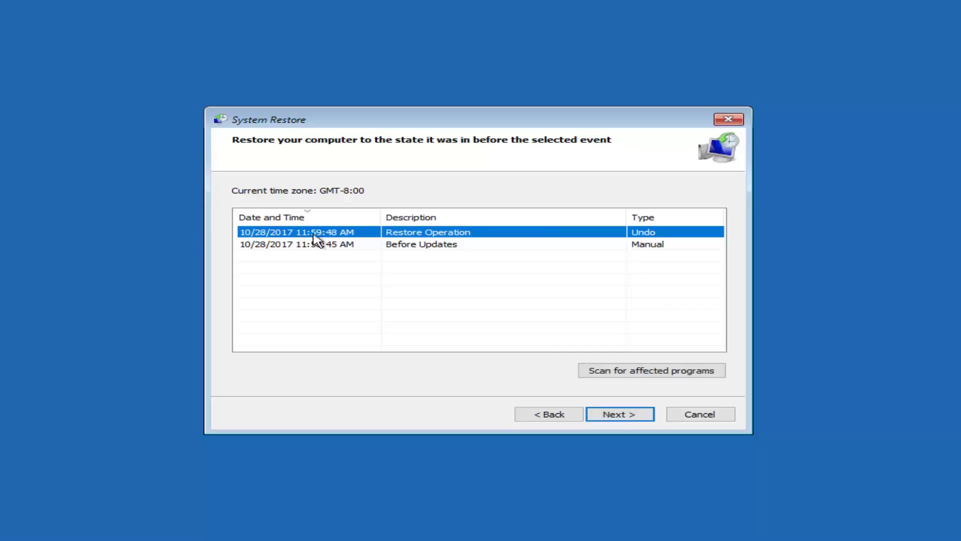
left_click(606, 421)
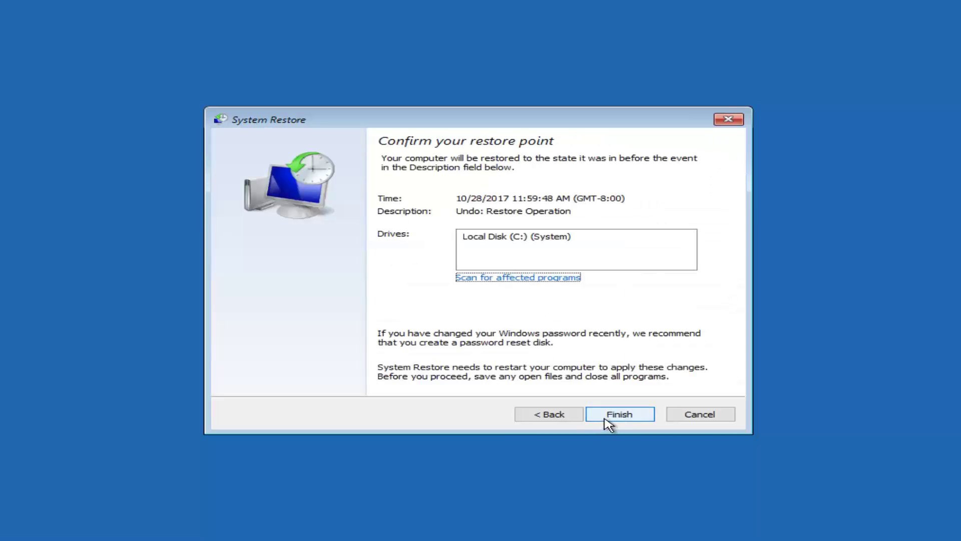
left_click(607, 420)
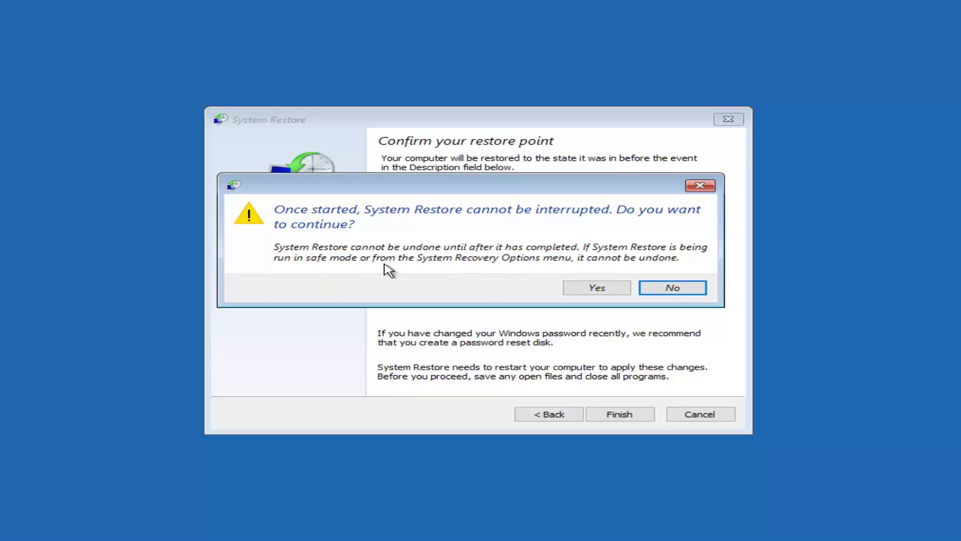
left_click(587, 292)
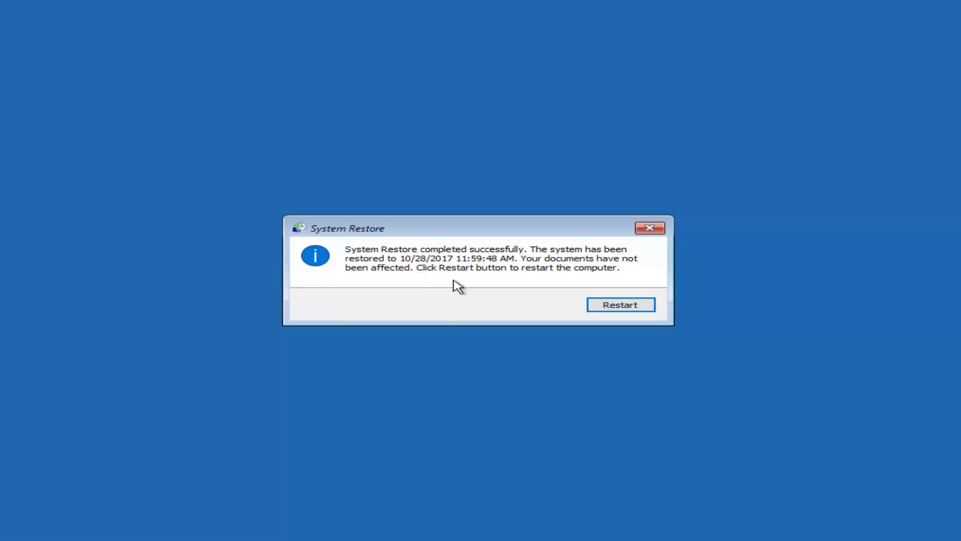
left_click(615, 307)
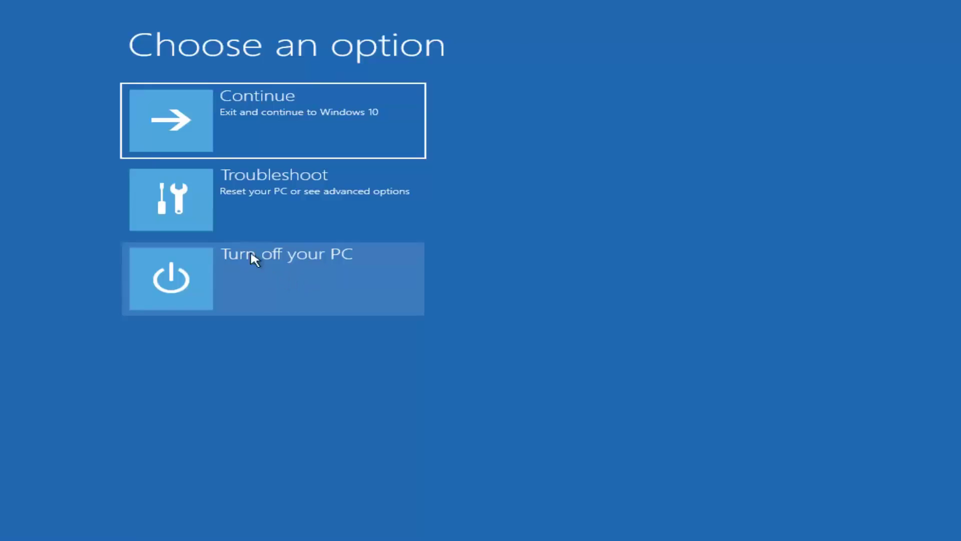
Examine System Image Recovery, including the choice of a system image and the advanced ways to locate a backup, and exit without restoring.
left_click(215, 217)
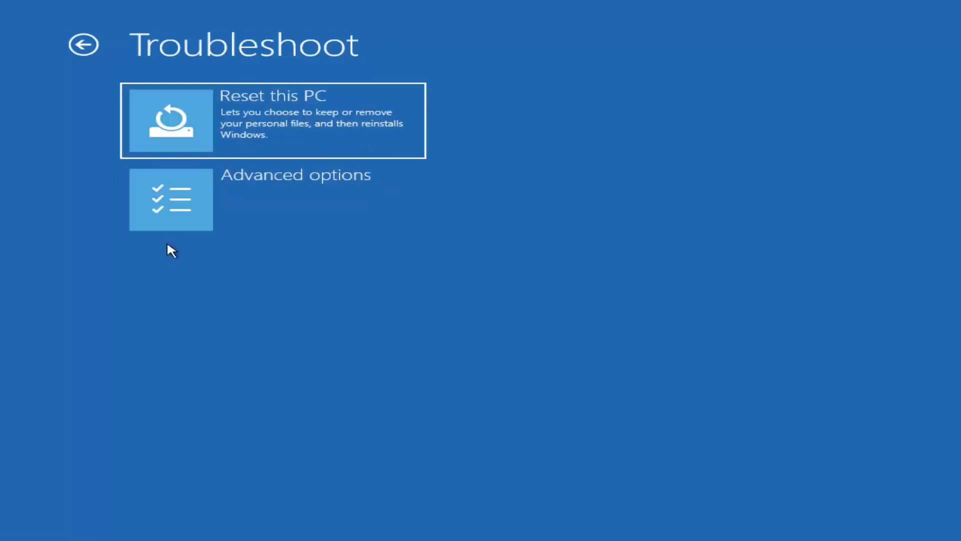
left_click(203, 213)
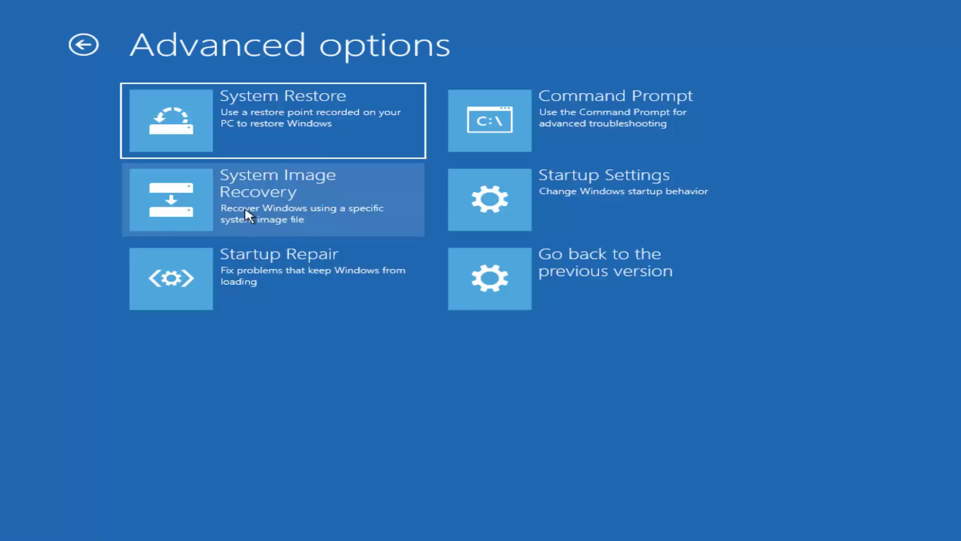
left_click(272, 214)
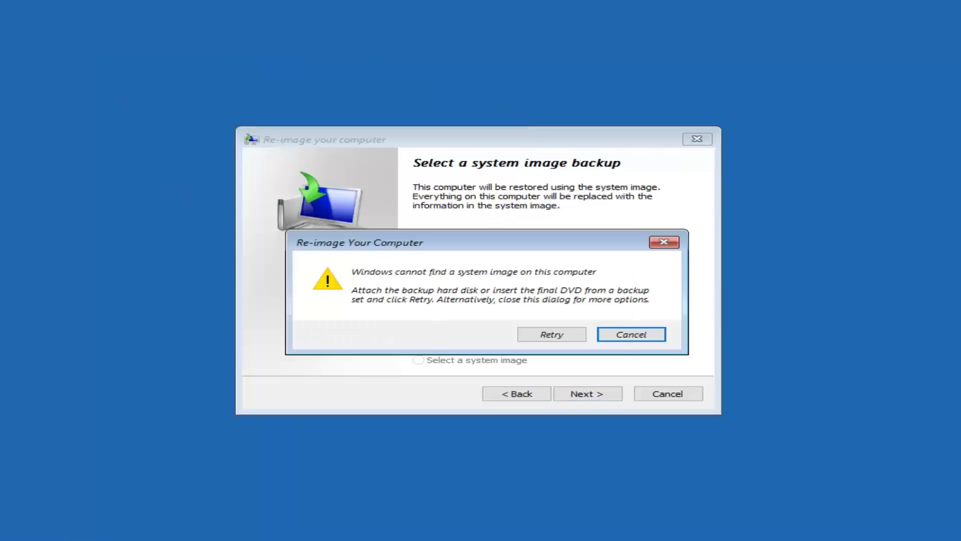
left_click(650, 341)
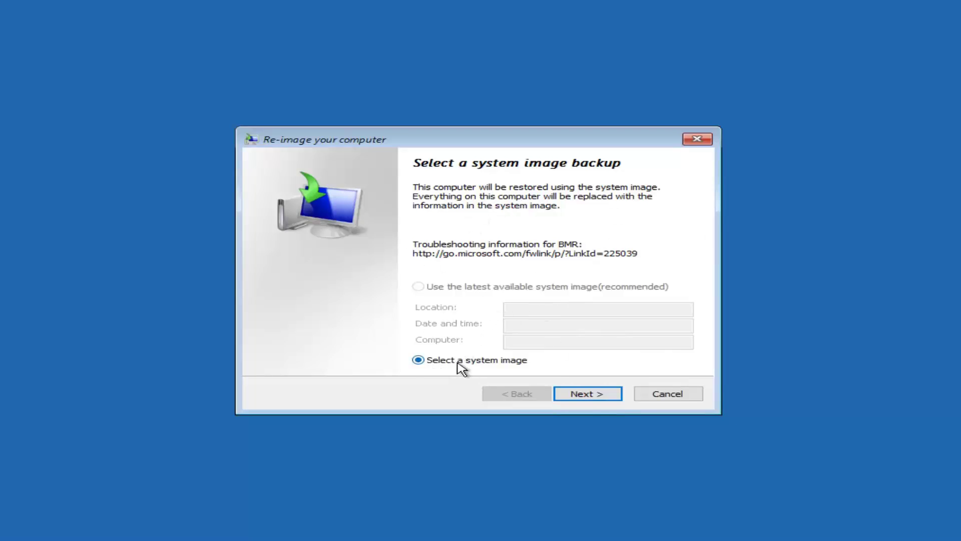
left_click(576, 393)
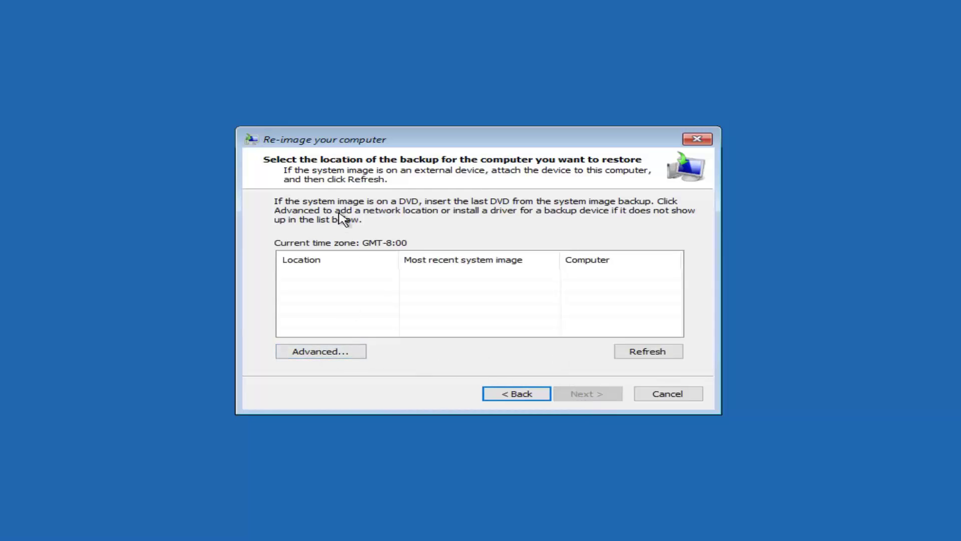
left_click(315, 352)
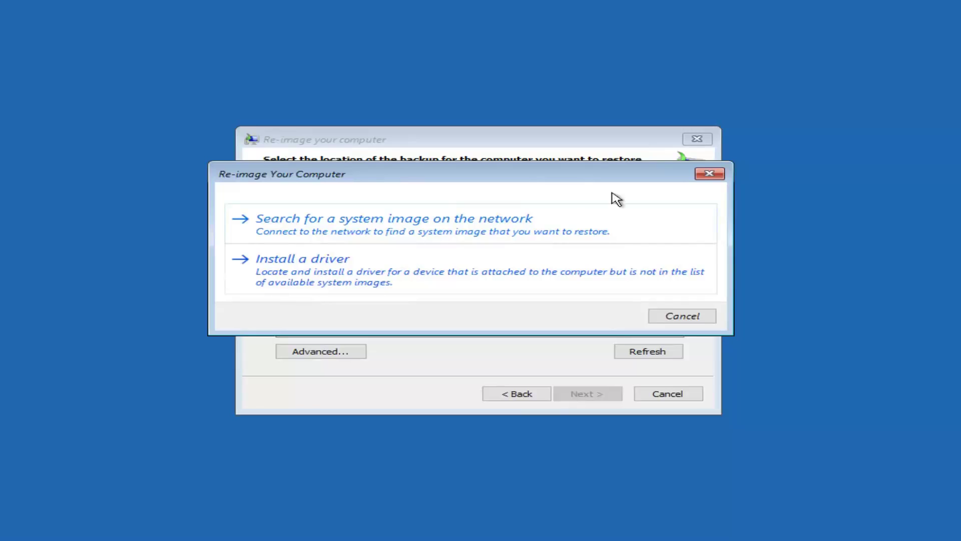
left_click(709, 174)
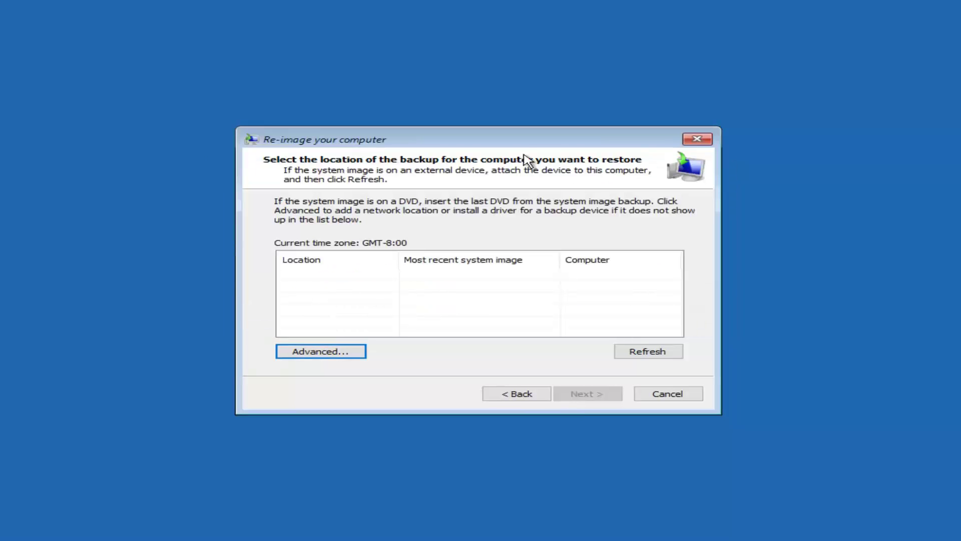
left_click(657, 392)
Run Startup Repair from the advanced troubleshooting options.
left_click(285, 188)
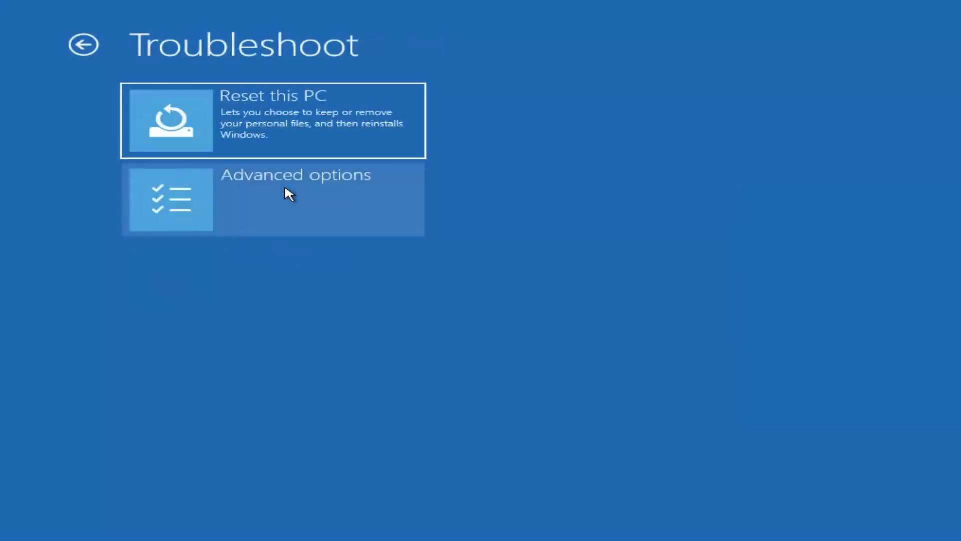
left_click(230, 200)
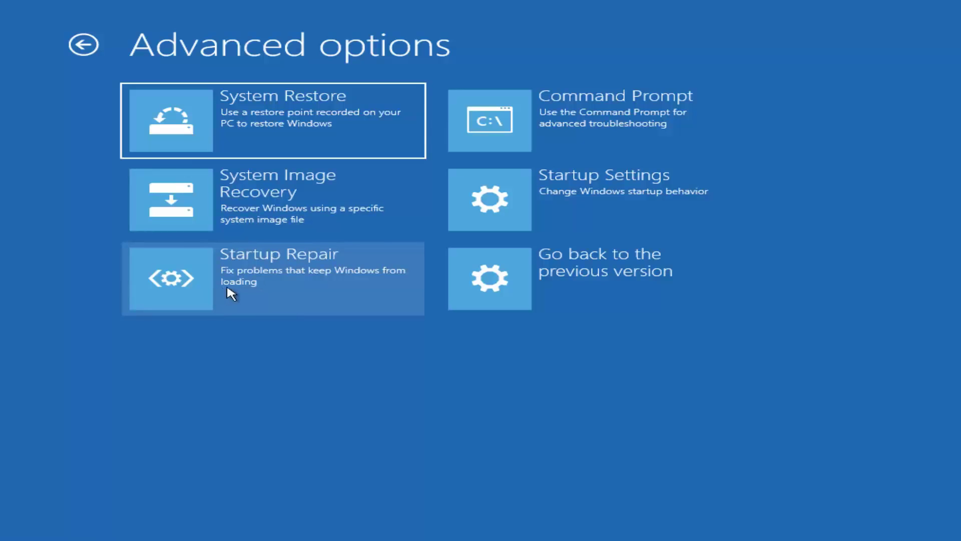
left_click(279, 284)
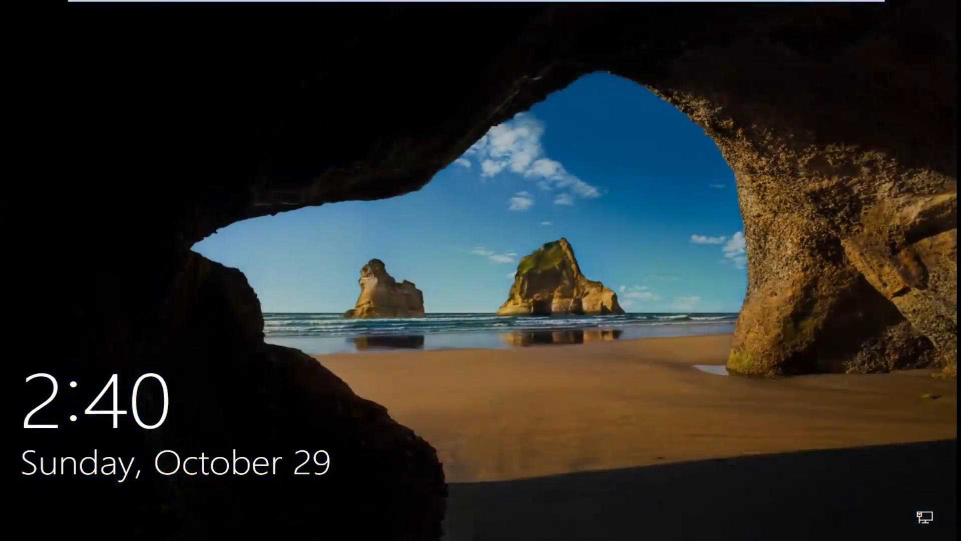
Dismiss the lock screen and sign in to Windows with the account password, re-entering it after clearing the first attempt.
left_click(326, 407)
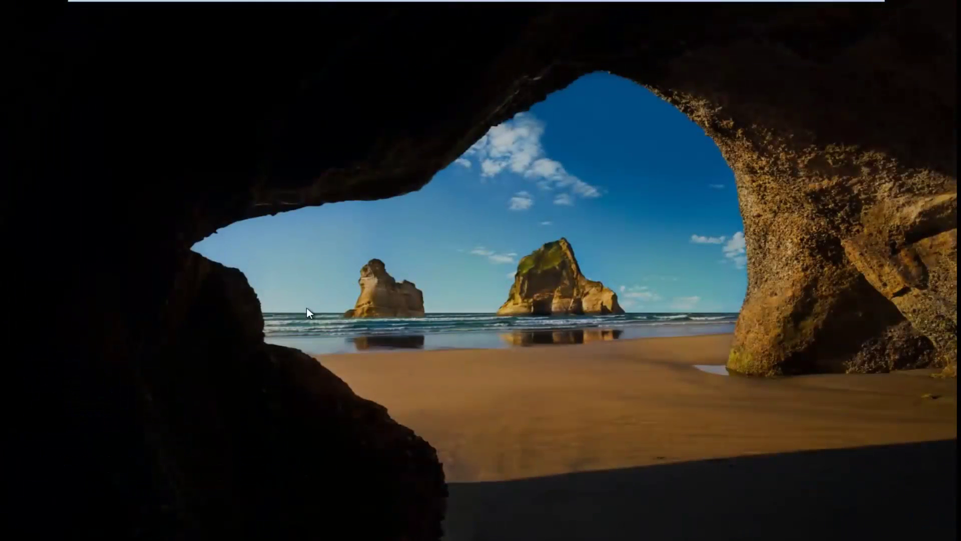
type("•••")
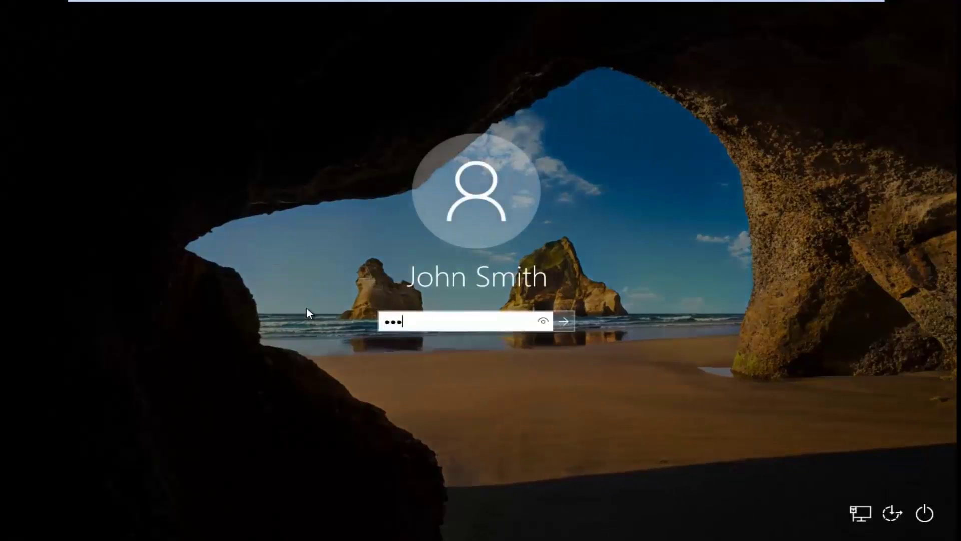
type("•")
key("BackSpace")
key("BackSpace")
key("BackSpace")
key("BackSpace")
type("••••")
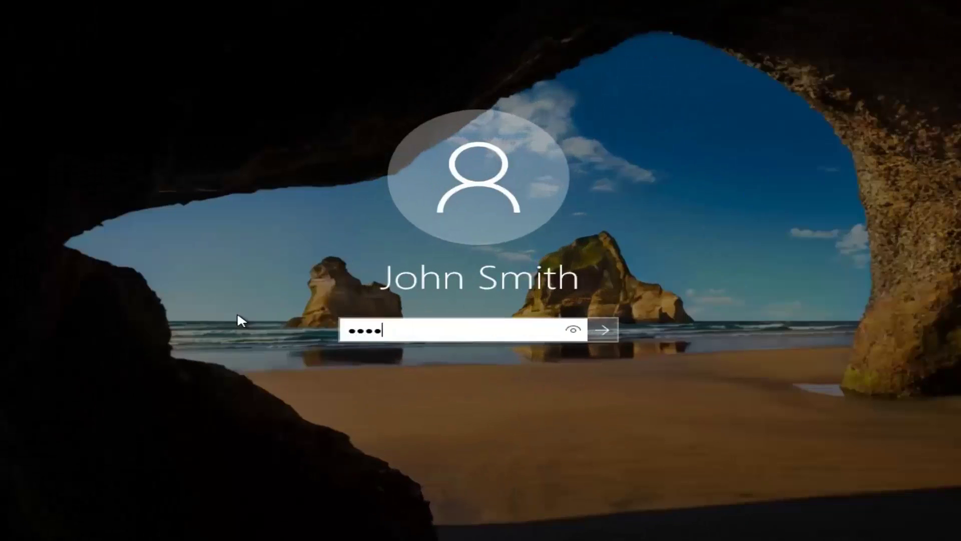
type("••••")
key("Return")
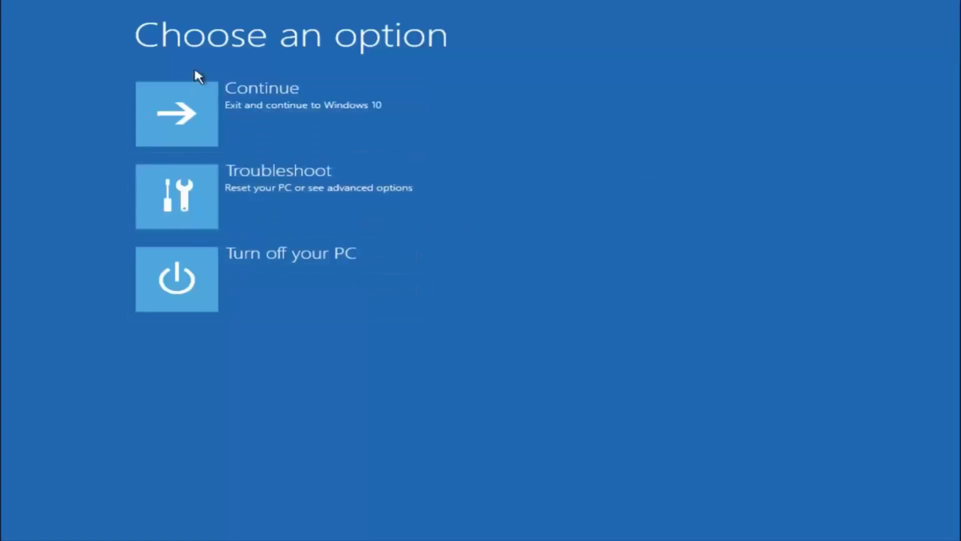
Open Command Prompt from the advanced troubleshooting options of the recovery environment.
left_click(188, 206)
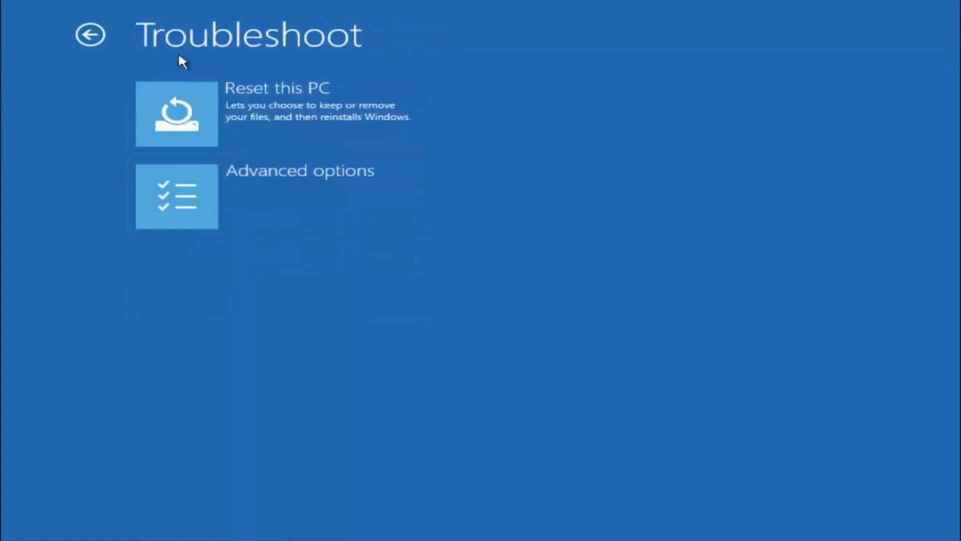
left_click(221, 189)
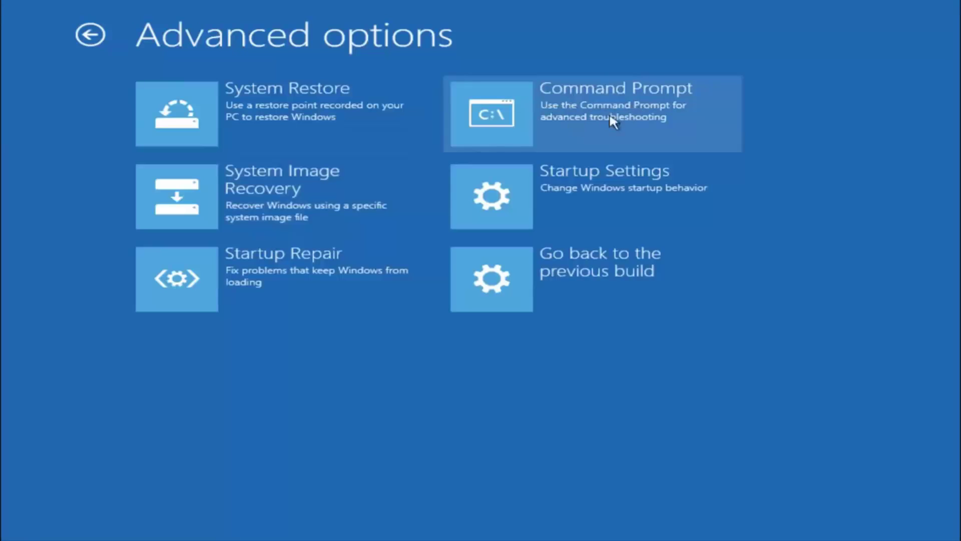
left_click(564, 122)
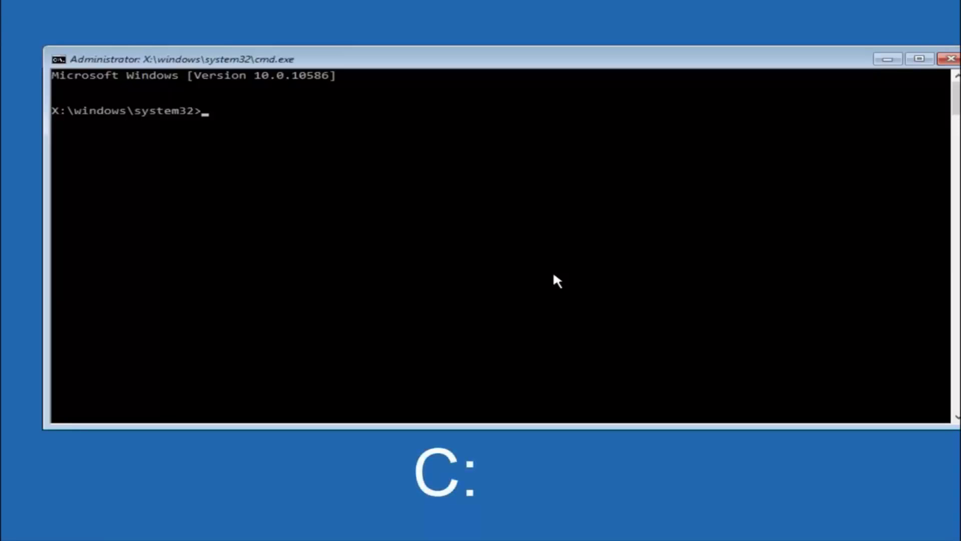
Switch to the C: drive and list its root directory with dir.
type("c:")
key("Return")
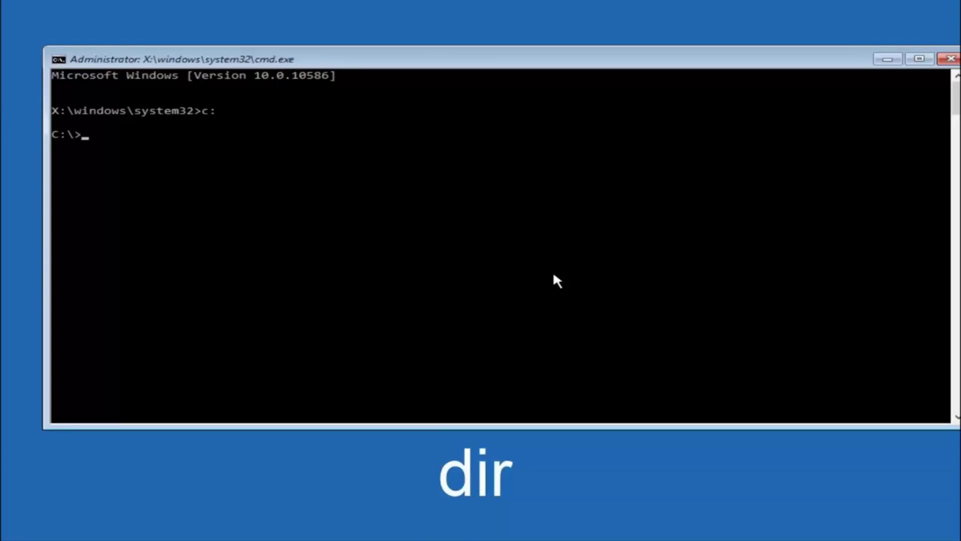
type("dir")
key("Return")
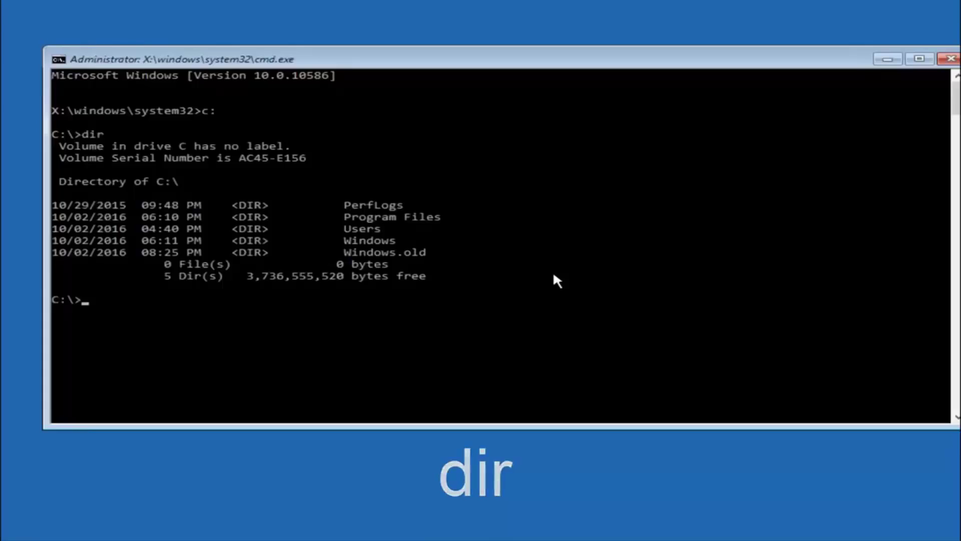
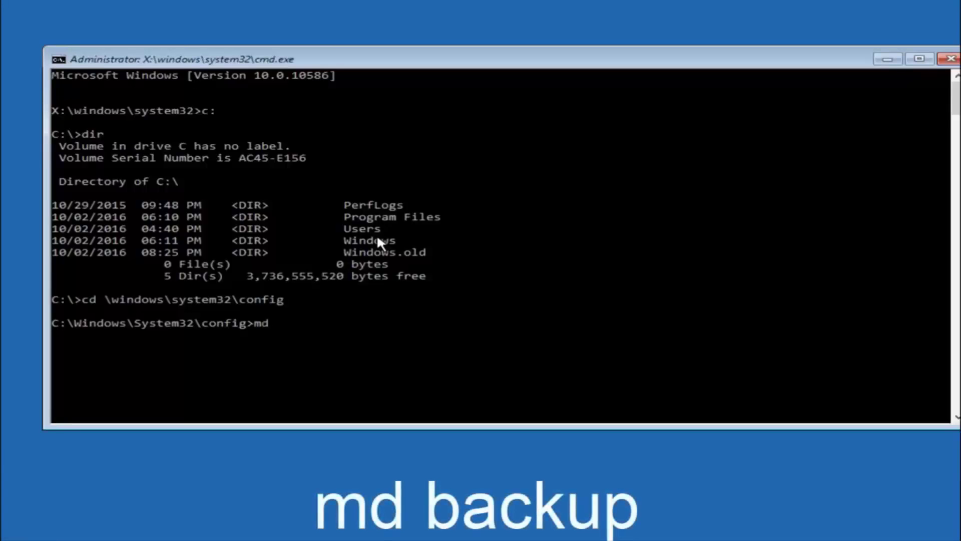
Create a folder named backup in C:\Windows\System32\config and copy all files (*.*) from config into it.
type("ckup")
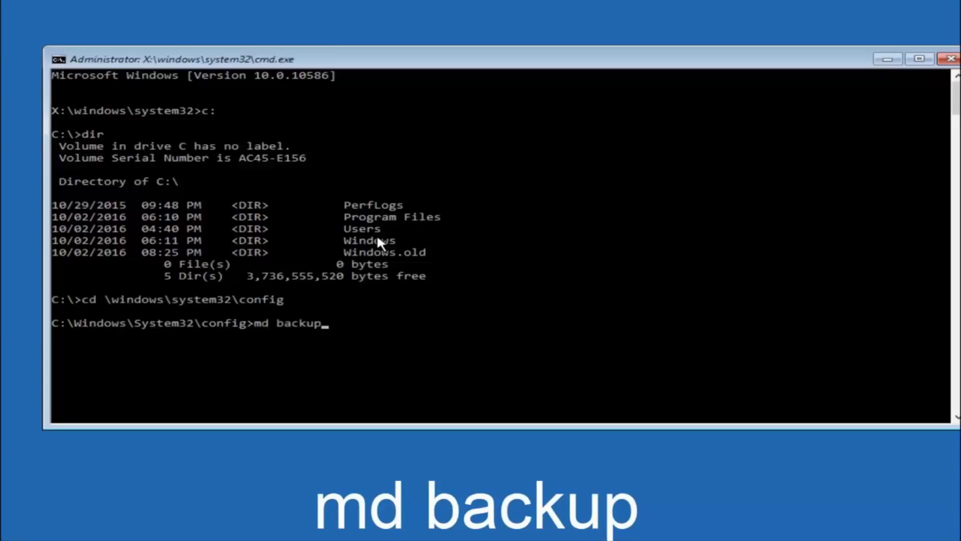
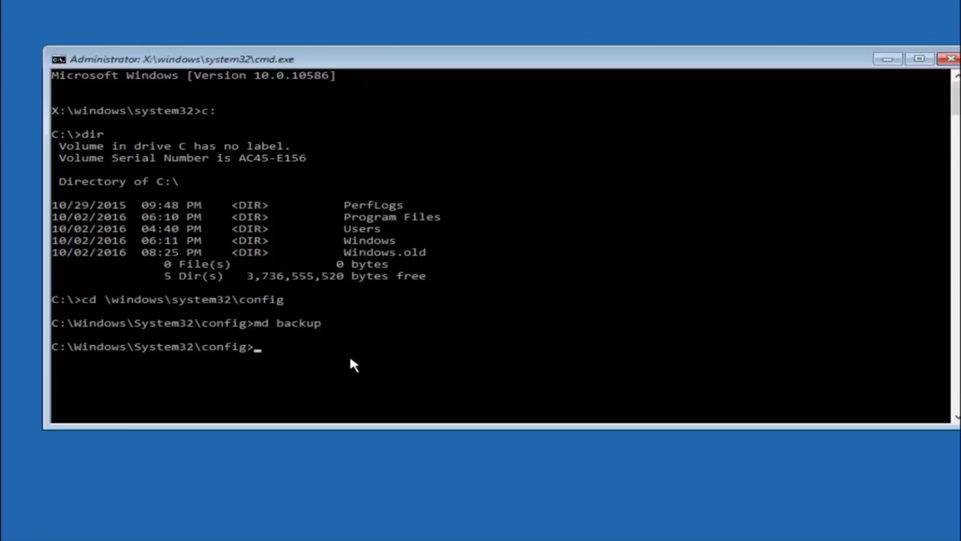
type("copy ")
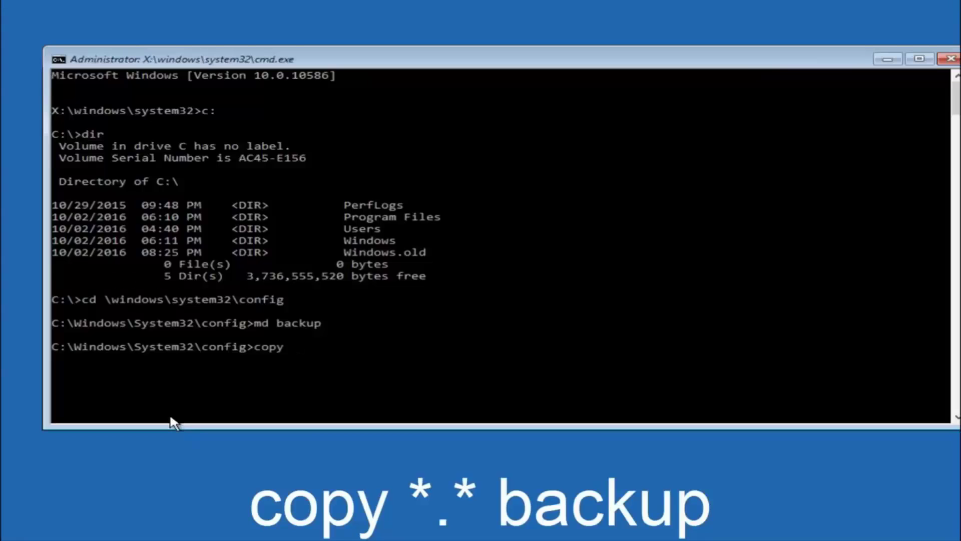
type("*.* backup")
key("Return")
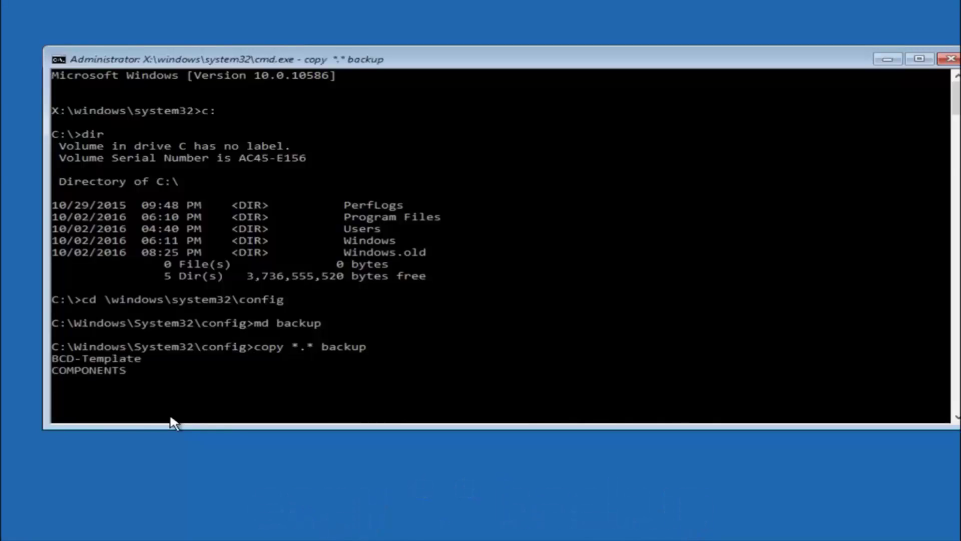
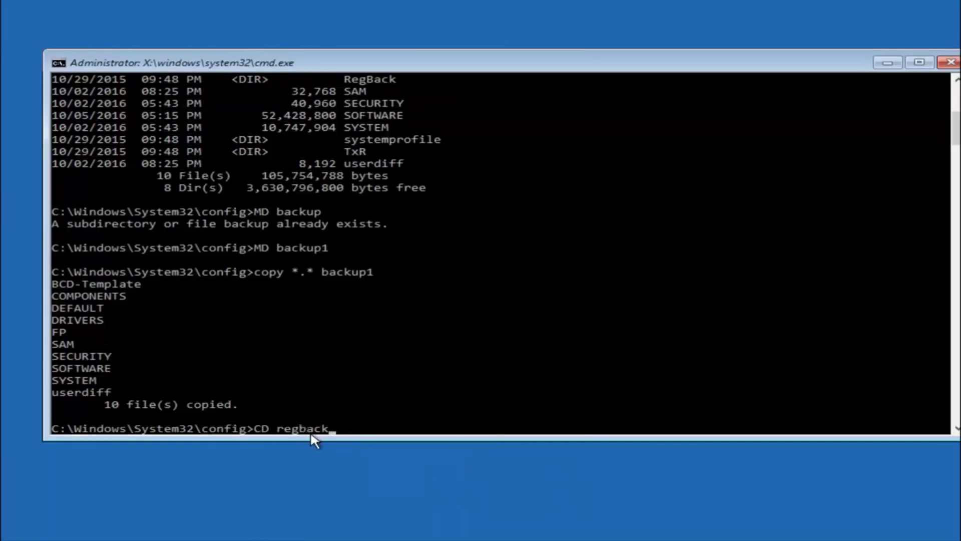
Change into the RegBack folder inside config and list its contents with dir.
key("Return")
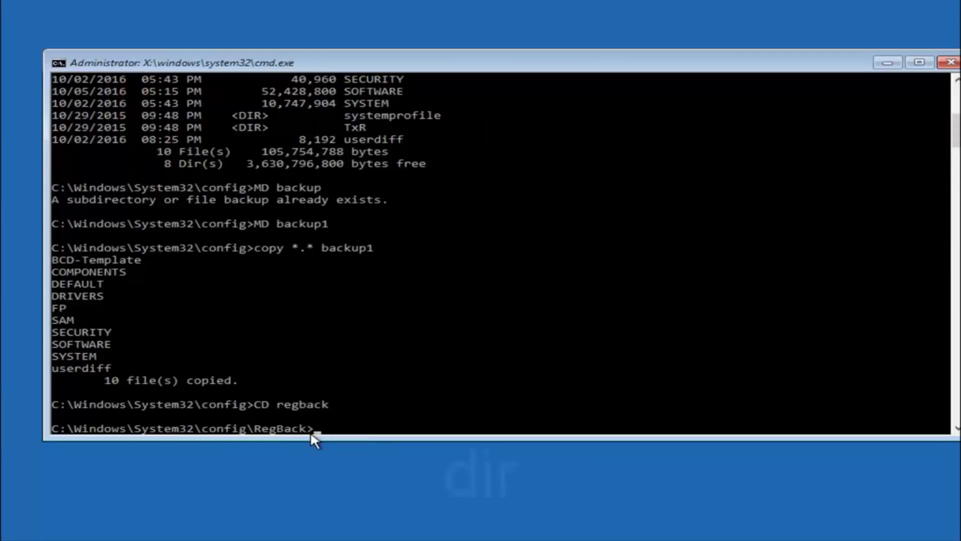
type("dir")
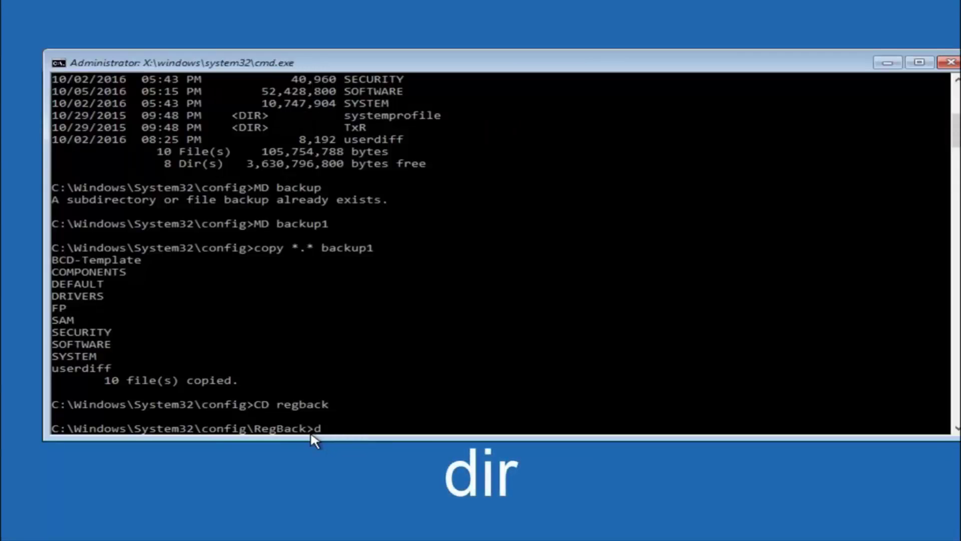
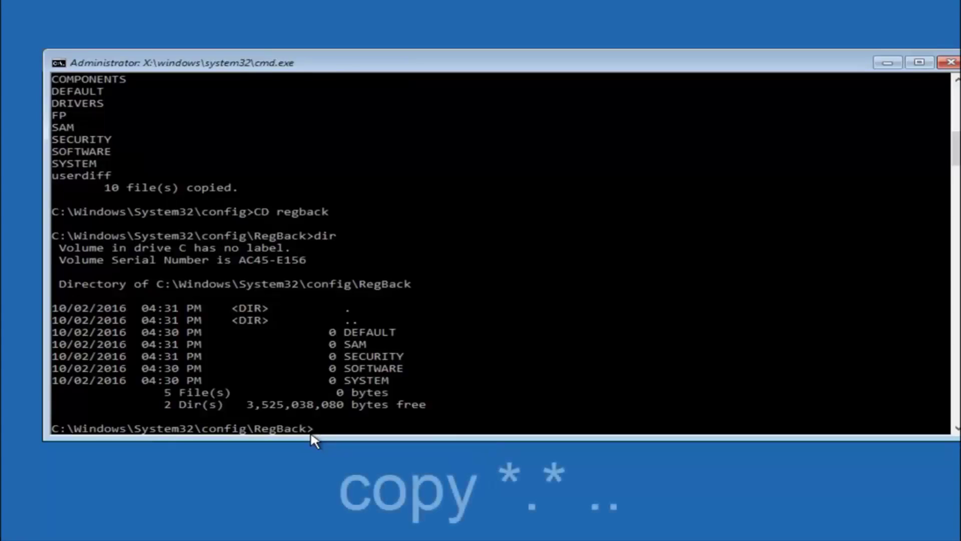
Copy all RegBack files into the parent config folder with copy *.* .., answering A to overwrite all, and close Command Prompt.
type("copy")
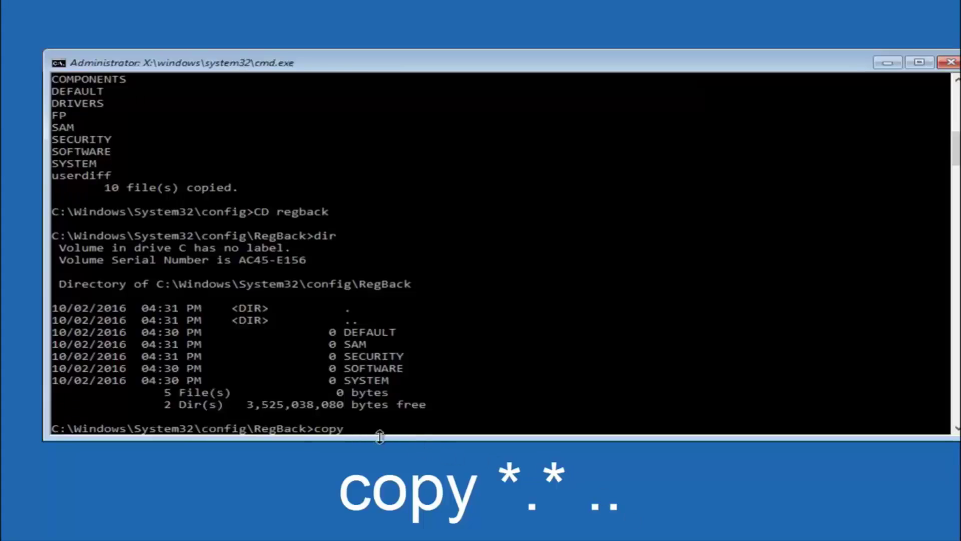
left_click(358, 432)
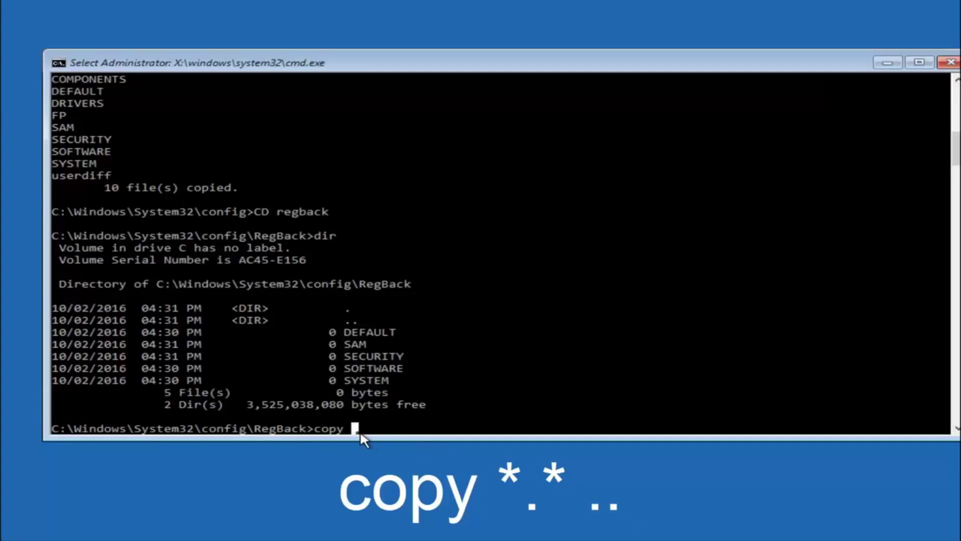
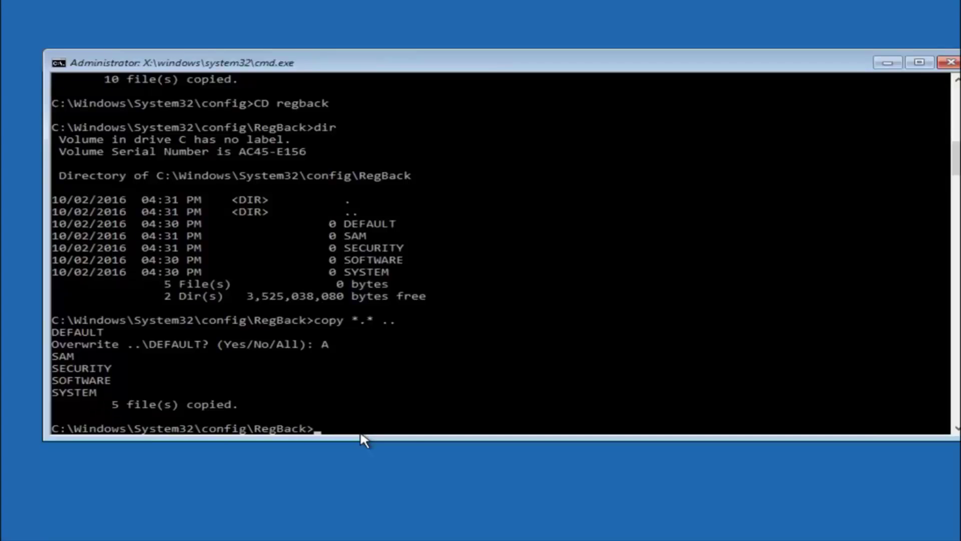
left_click(938, 64)
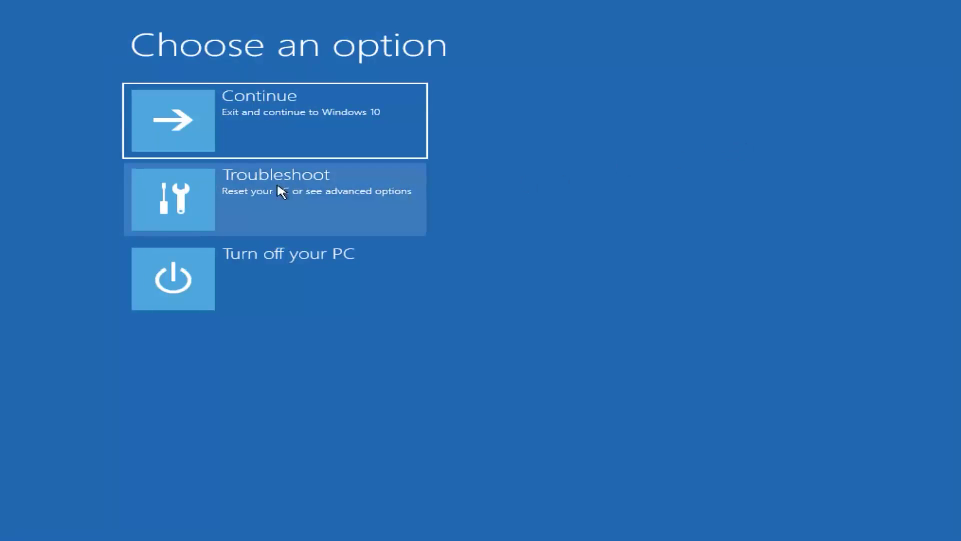
Look over the advanced troubleshooting options, including Go back to the previous version, and return to the Troubleshoot screen.
left_click(247, 190)
left_click(214, 196)
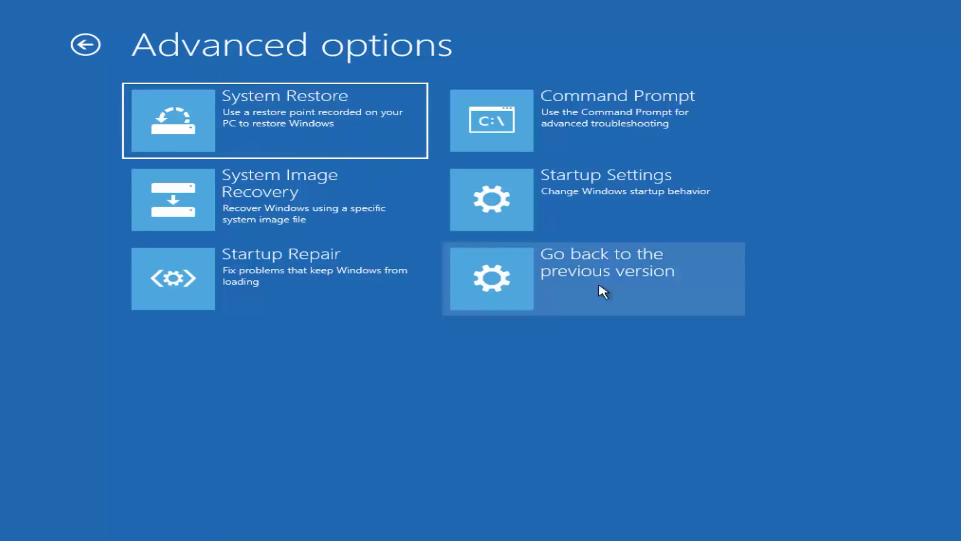
left_click(85, 46)
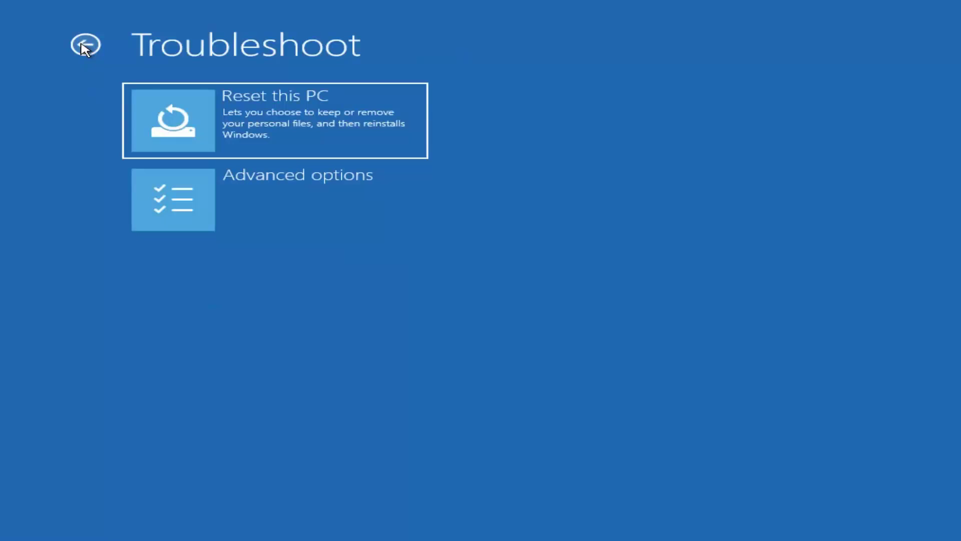
View the Keep my files and Remove everything choices of Reset this PC, and return to the Choose an option screen.
left_click(229, 132)
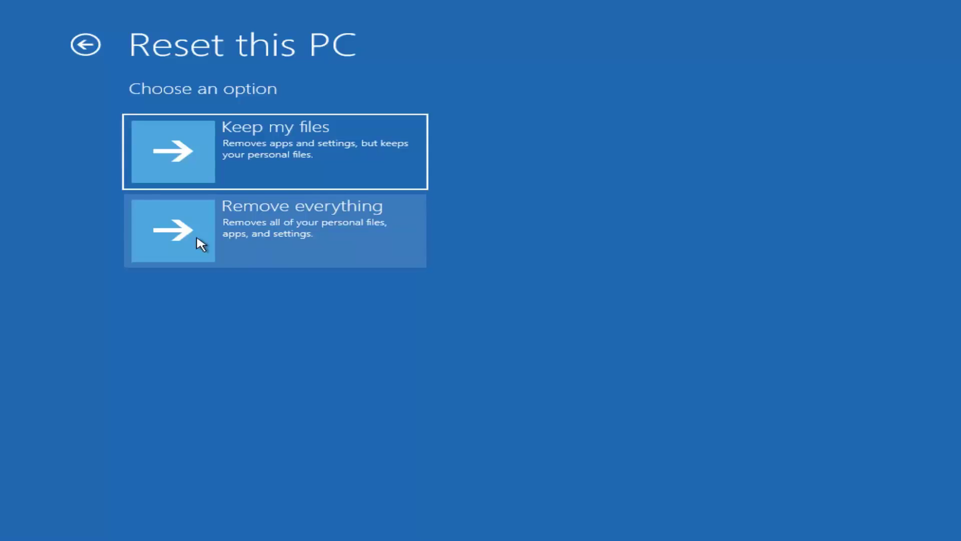
left_click(82, 48)
left_click(80, 47)
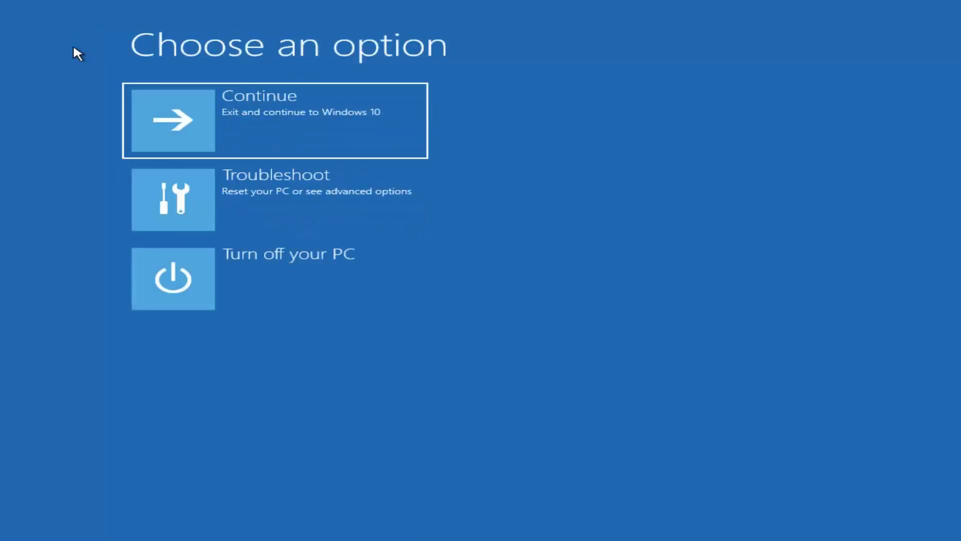